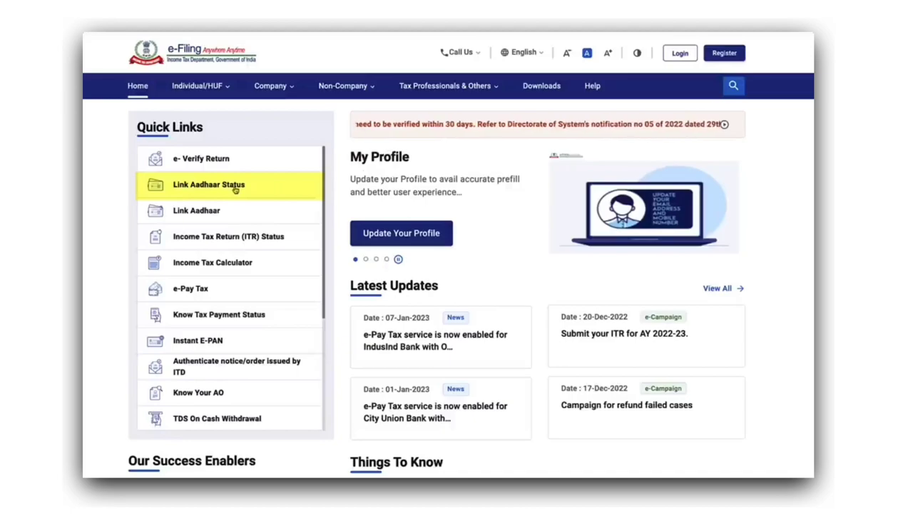
Check the Link Aadhaar Status for the entered PAN and Aadhaar number and read the resulting message.
left_click(236, 188)
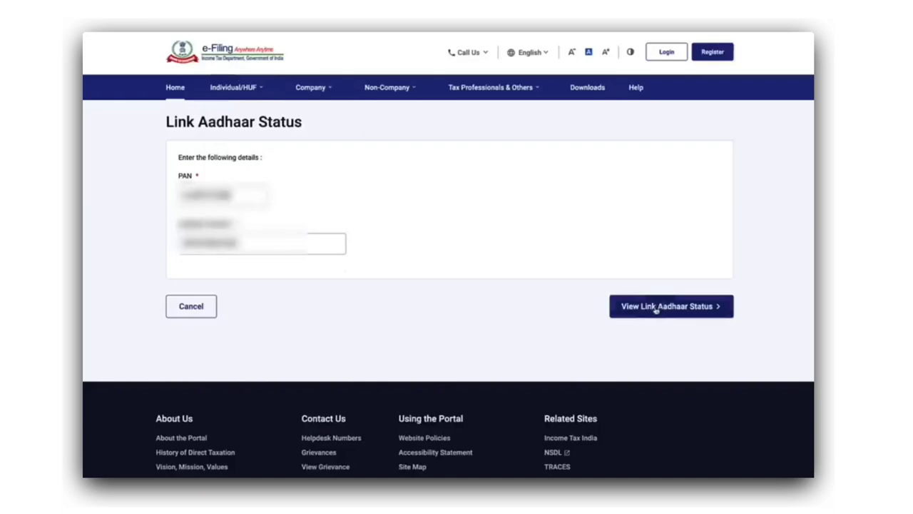
left_click(703, 311)
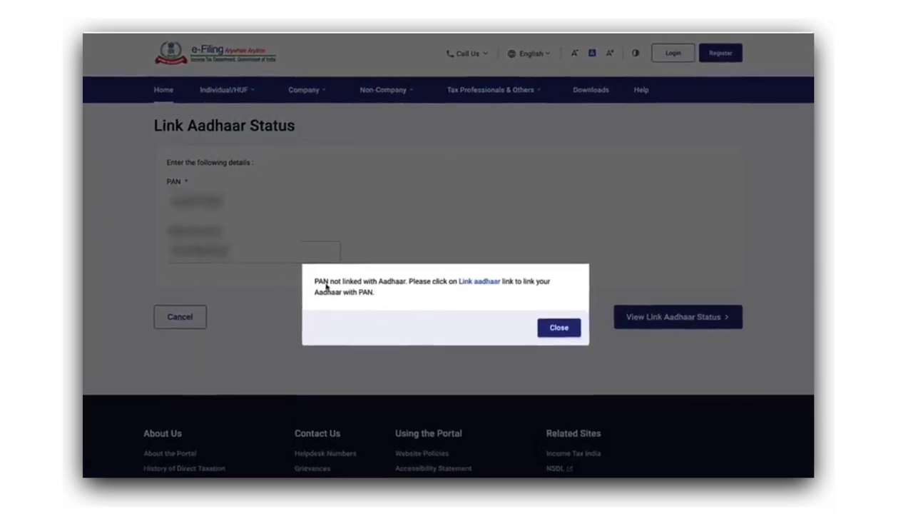
left_click_drag(315, 281, 407, 286)
left_click(437, 306)
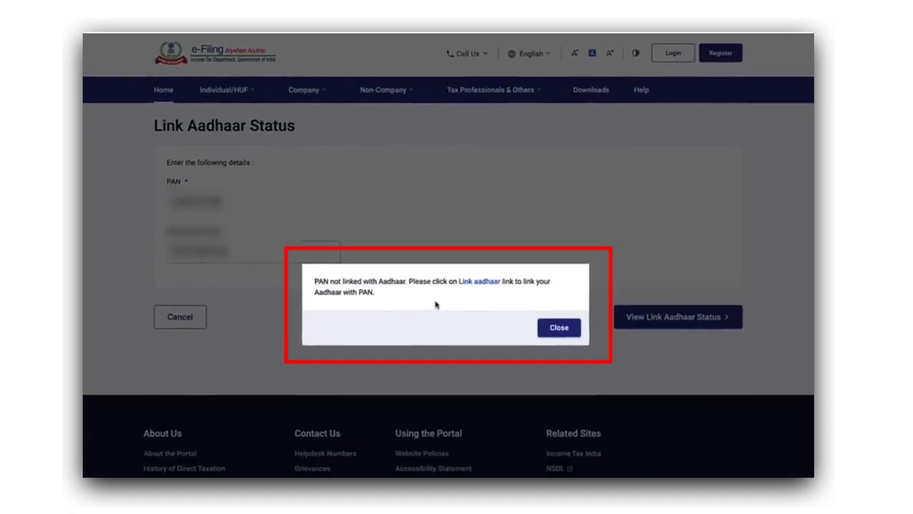
left_click_drag(410, 282, 316, 281)
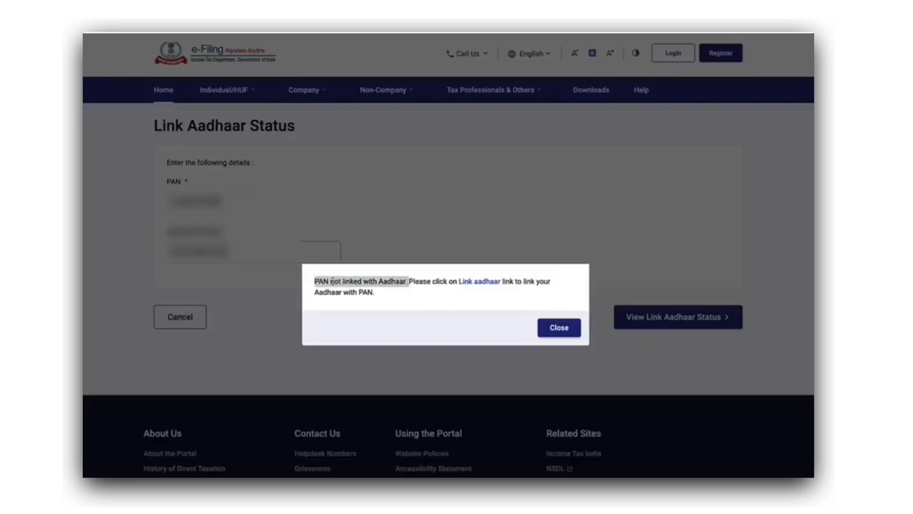
left_click(431, 299)
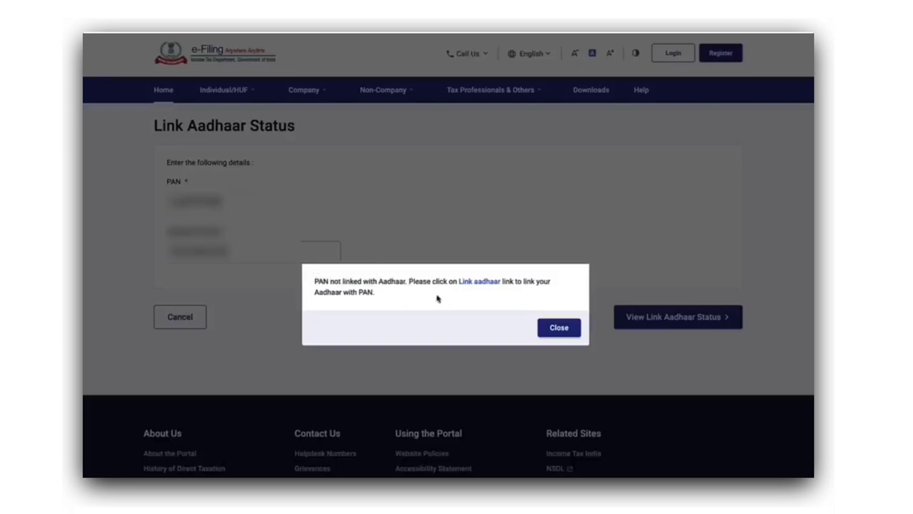
Open the Link Aadhaar form from the status message and validate the PAN and Aadhaar number.
left_click(482, 284)
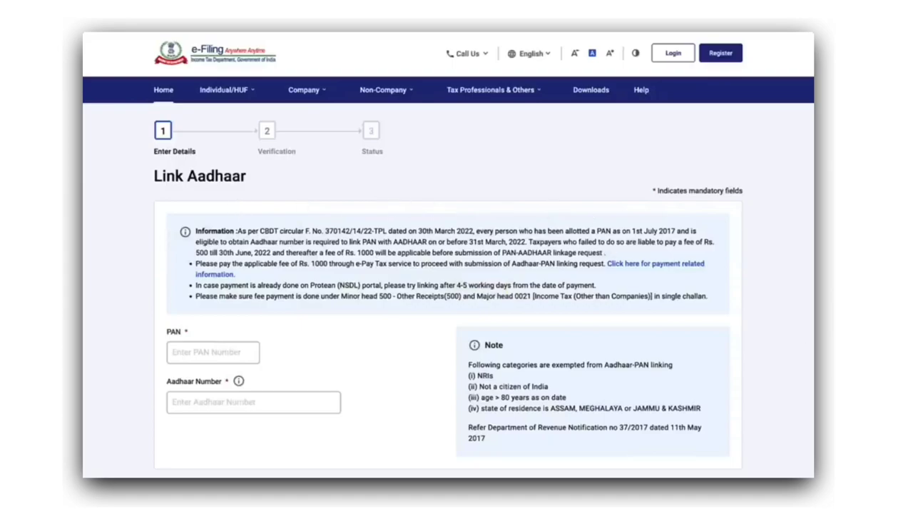
scroll(449, 294, "down", 1)
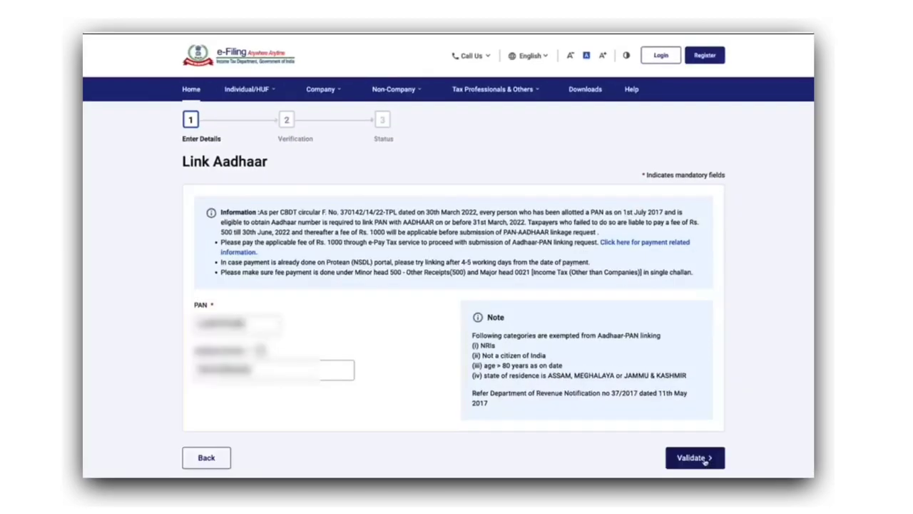
left_click(703, 460)
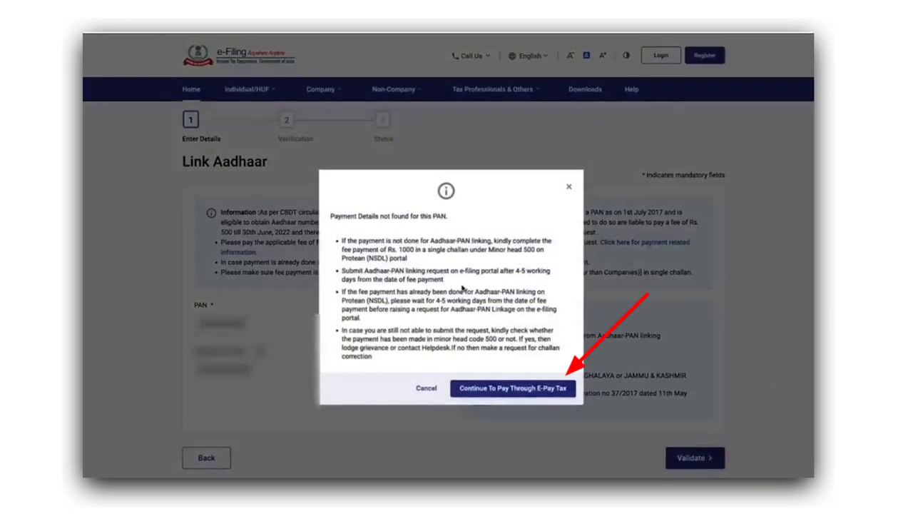
Read the payment details notice for the PAN and continue to pay through e-Pay Tax.
left_click_drag(449, 216, 330, 215)
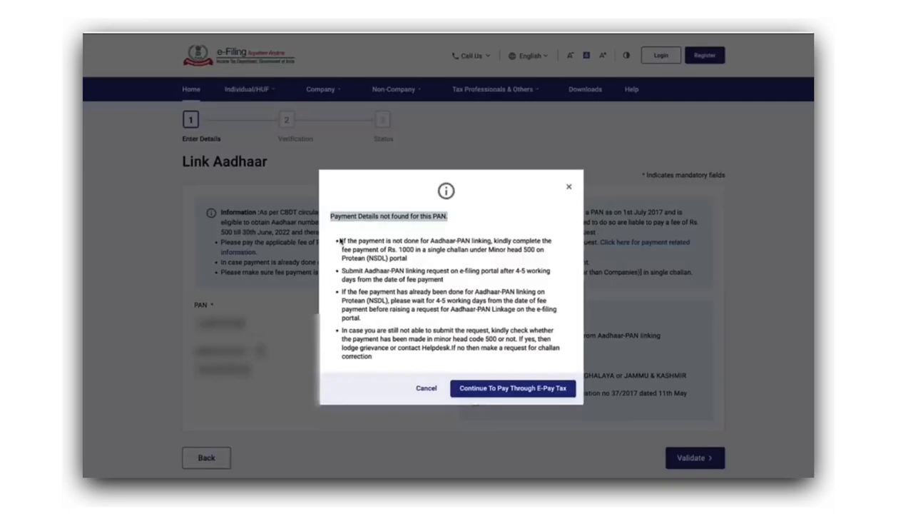
left_click(366, 224)
left_click_drag(457, 223, 331, 218)
left_click(393, 239)
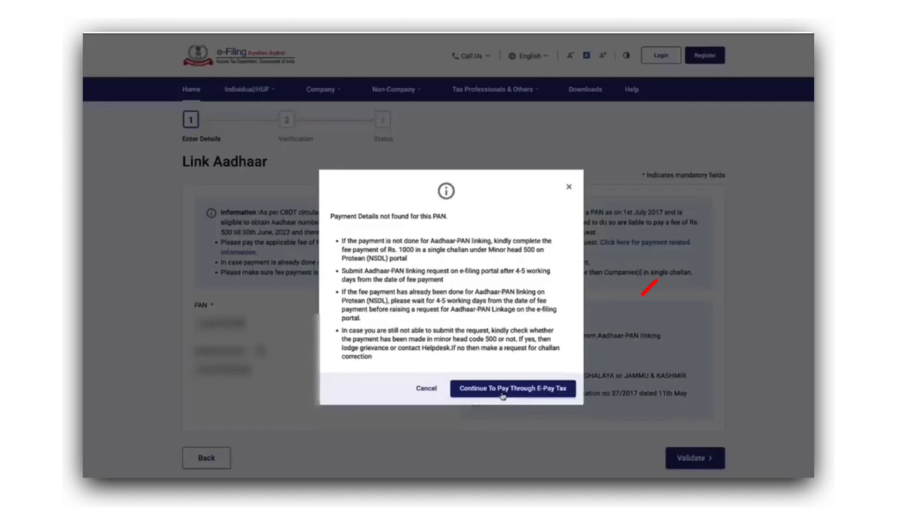
left_click(554, 391)
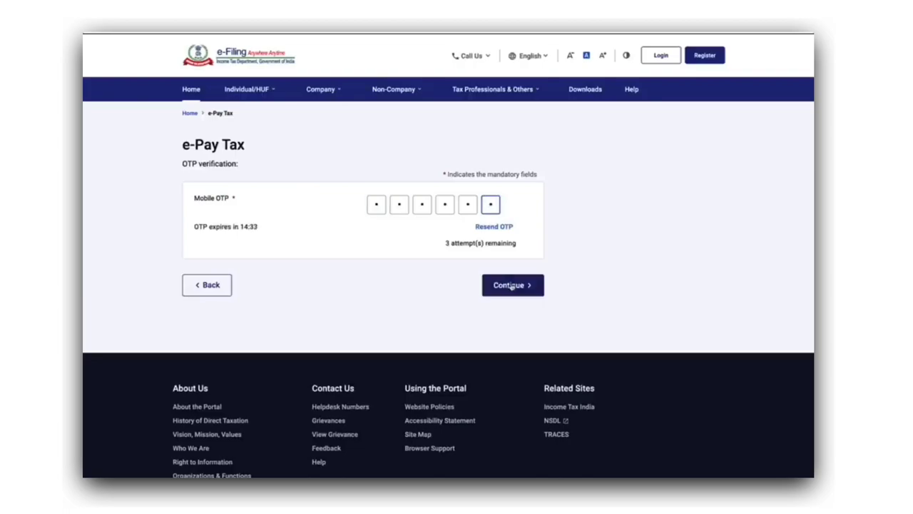
Submit the entered mobile OTP for verification and continue to make a new payment.
left_click(511, 284)
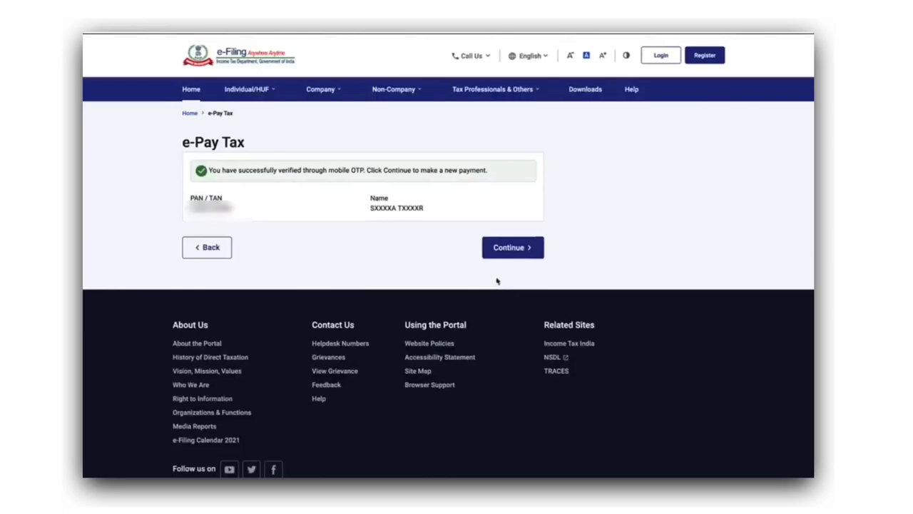
left_click_drag(364, 171, 568, 186)
left_click(571, 187)
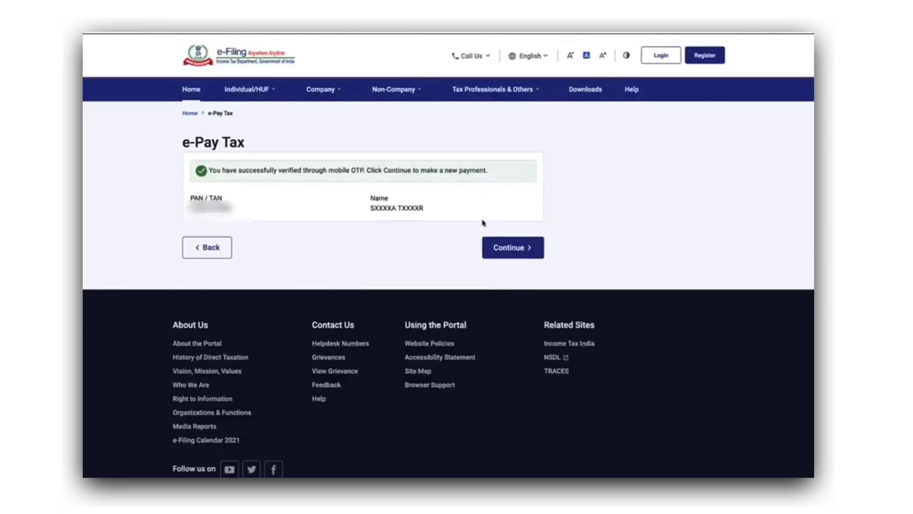
left_click(534, 250)
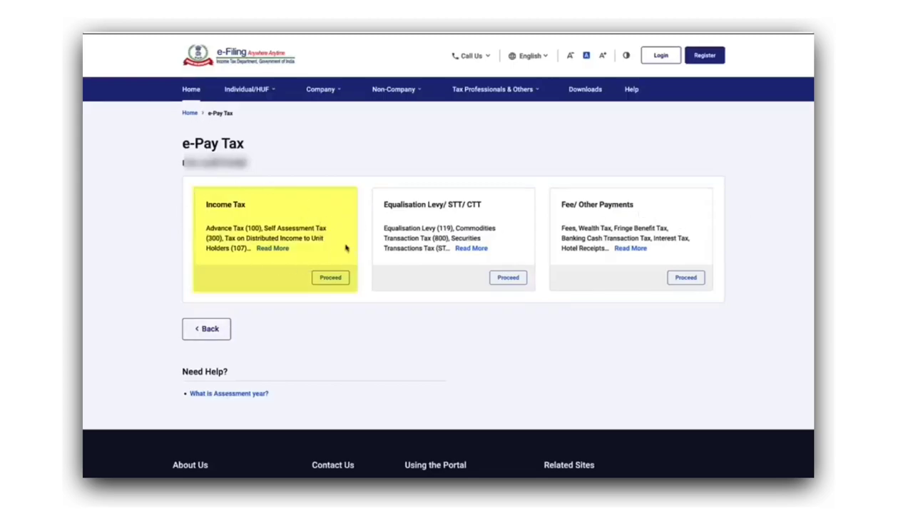
Proceed with an Income Tax payment for assessment year 2023-24, with payment type Other Receipts (500).
left_click(329, 277)
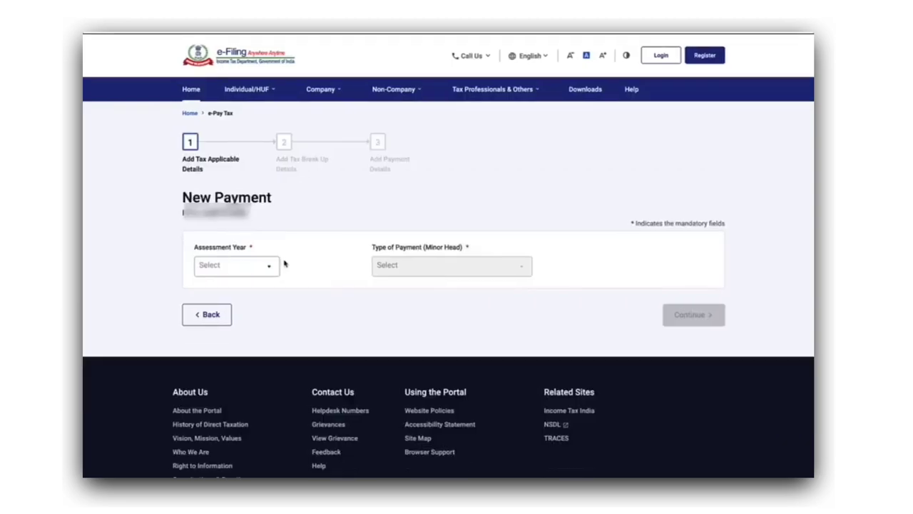
left_click(271, 268)
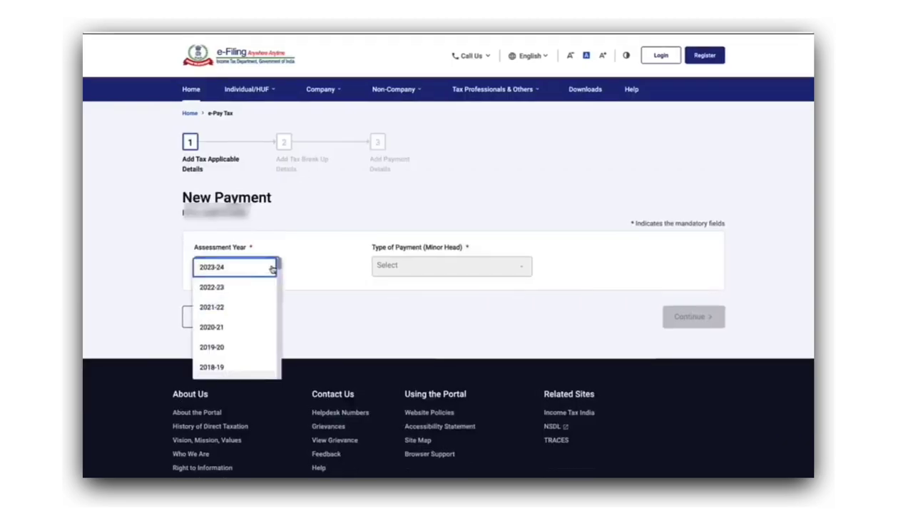
left_click(223, 270)
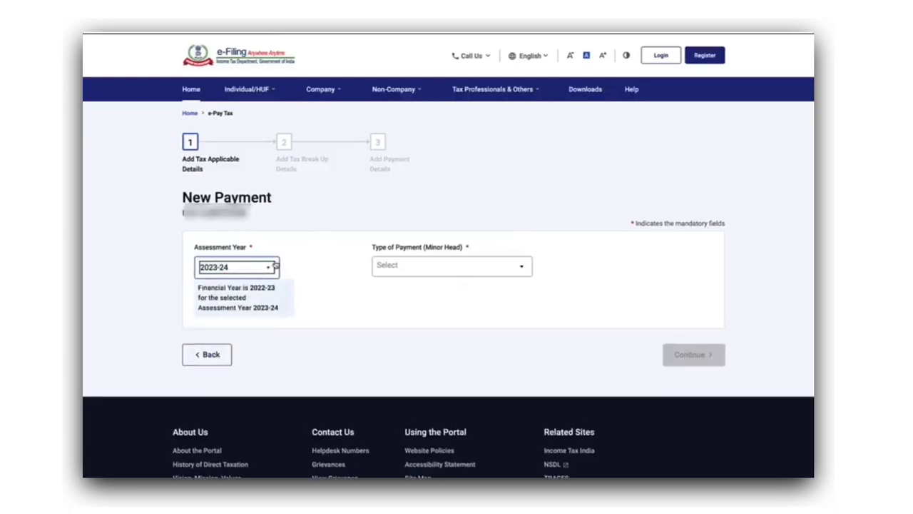
left_click(465, 266)
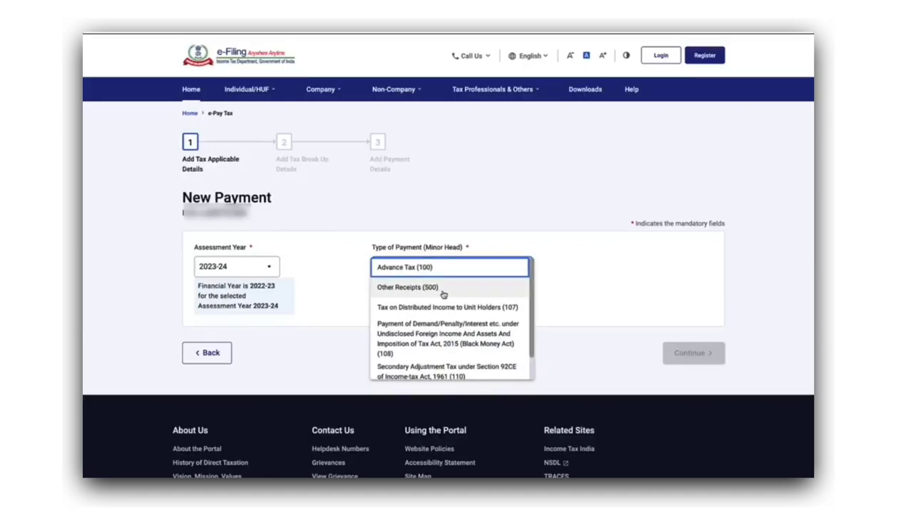
left_click(443, 294)
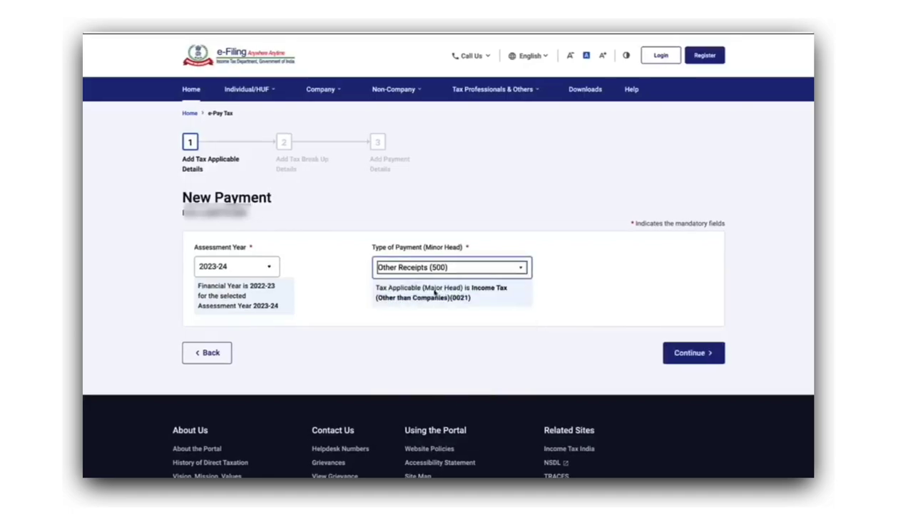
left_click(689, 353)
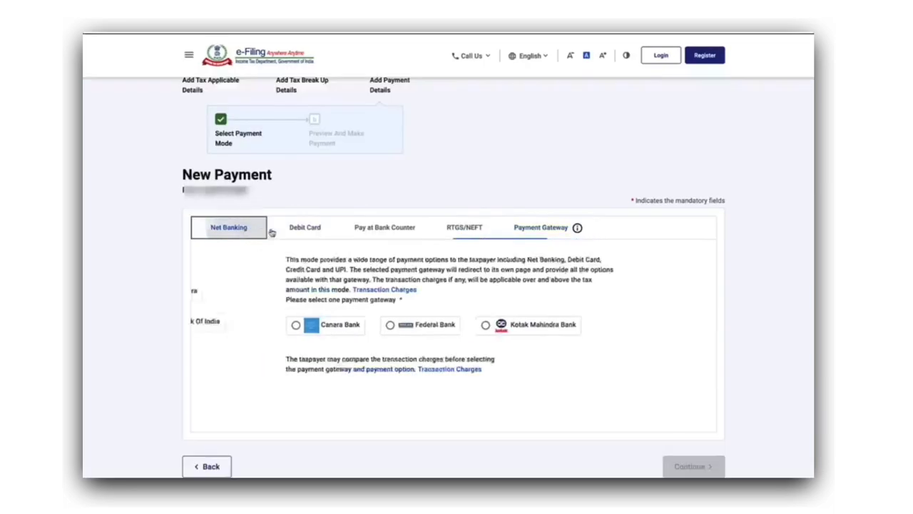
Look at the net banking options, then select the Payment Gateway mode with Kotak Mahindra Bank.
left_click(266, 229)
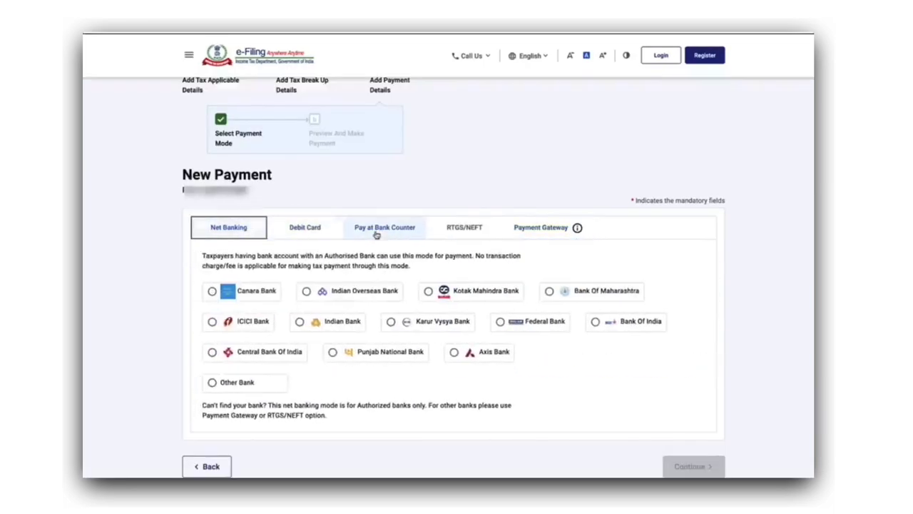
left_click(541, 230)
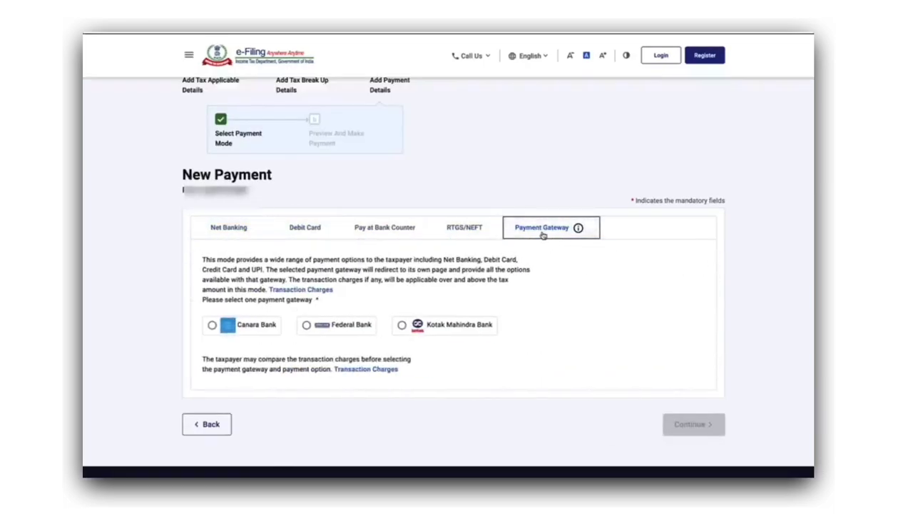
left_click(403, 323)
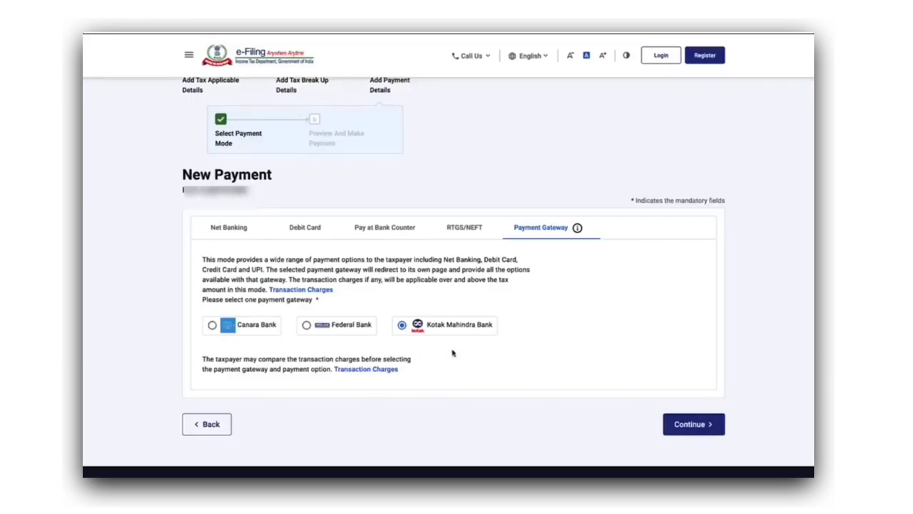
Review the payment gateway transaction charges for net banking, debit cards and credit cards.
left_click(378, 370)
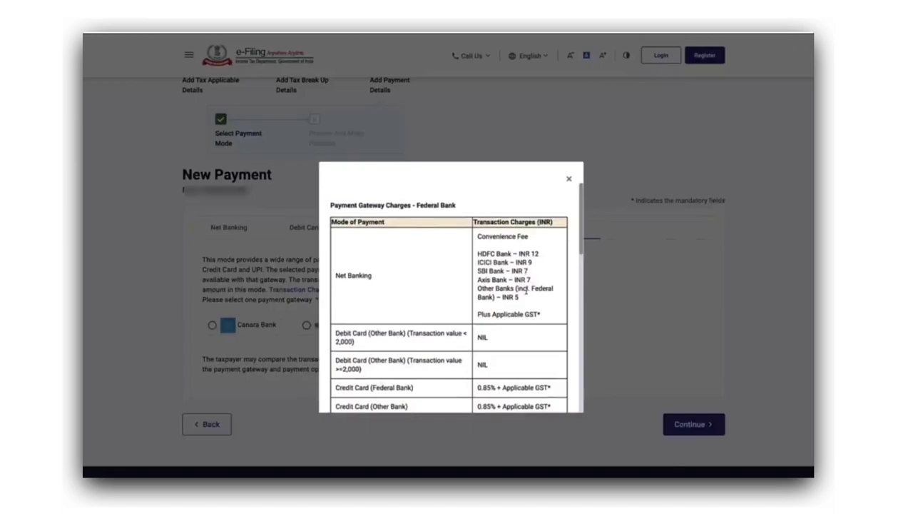
scroll(526, 291, "down", 1)
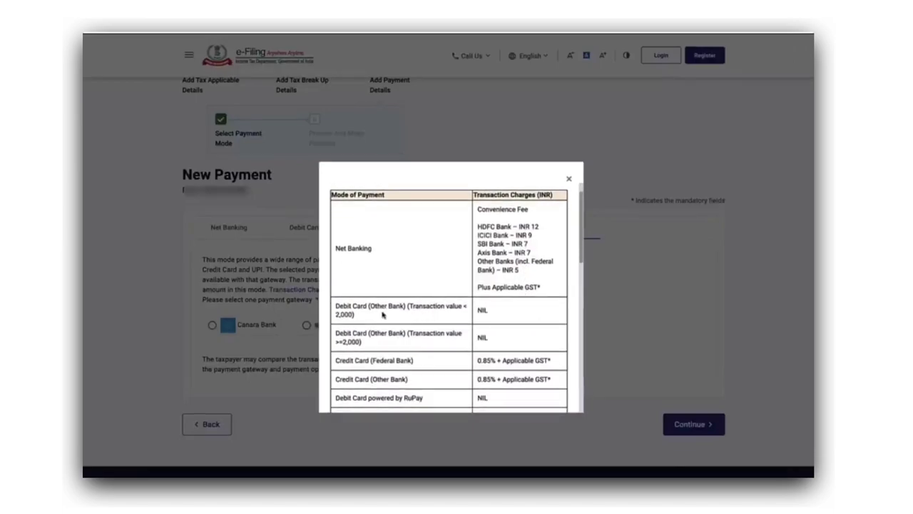
triple_click(488, 315)
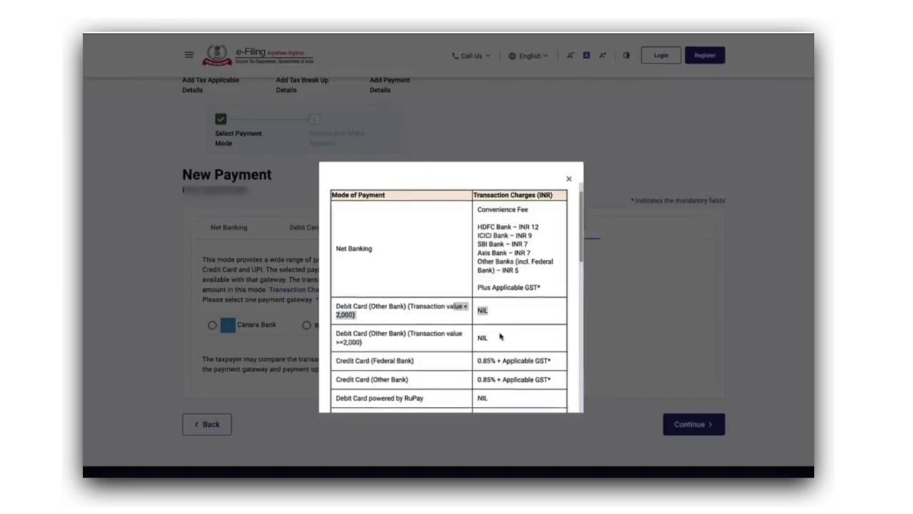
left_click(506, 336)
scroll(500, 341, "down", 1)
scroll(500, 341, "down", 1)
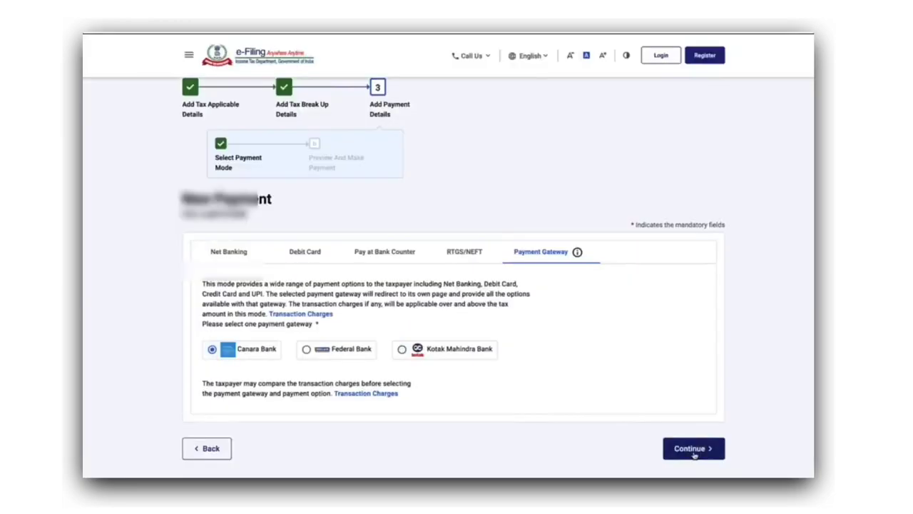
Continue with Canara Bank as the payment gateway and choose to pay now from the payment preview.
left_click(692, 449)
scroll(748, 391, "down", 5)
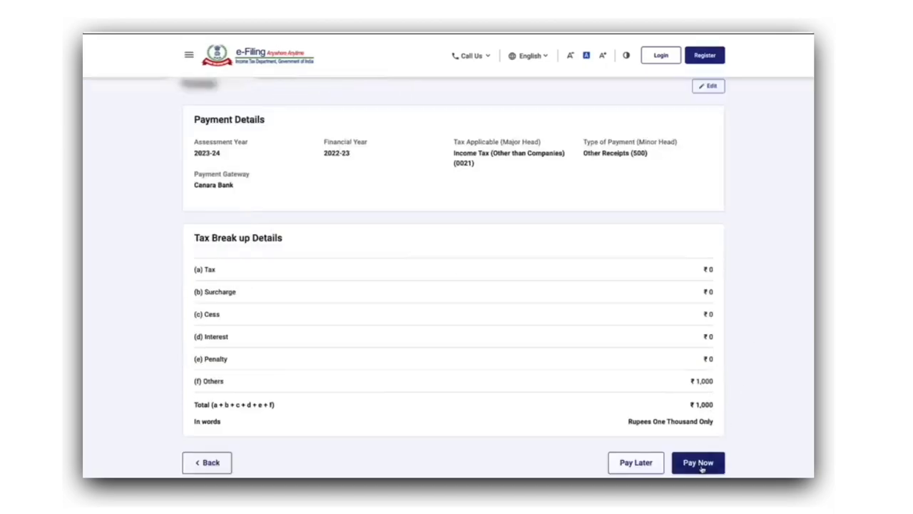
left_click(699, 464)
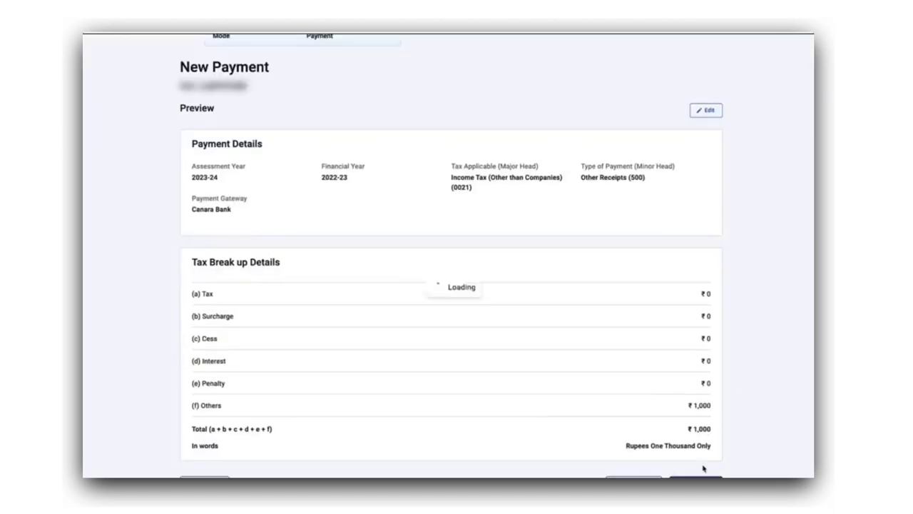
Agree to the terms and conditions, submit the payment to the bank, and choose the credit/debit card payment option.
scroll(508, 309, "down", 5)
scroll(508, 316, "down", 8)
scroll(508, 316, "down", 4)
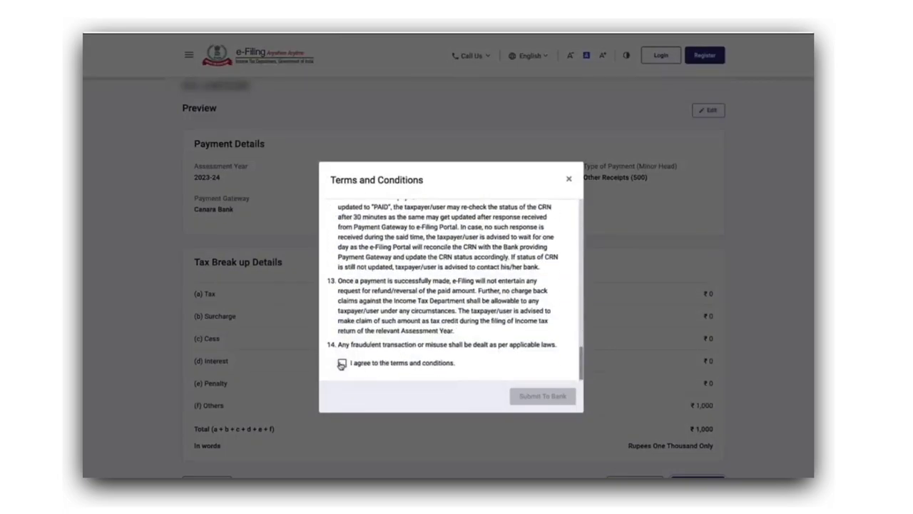
left_click(341, 363)
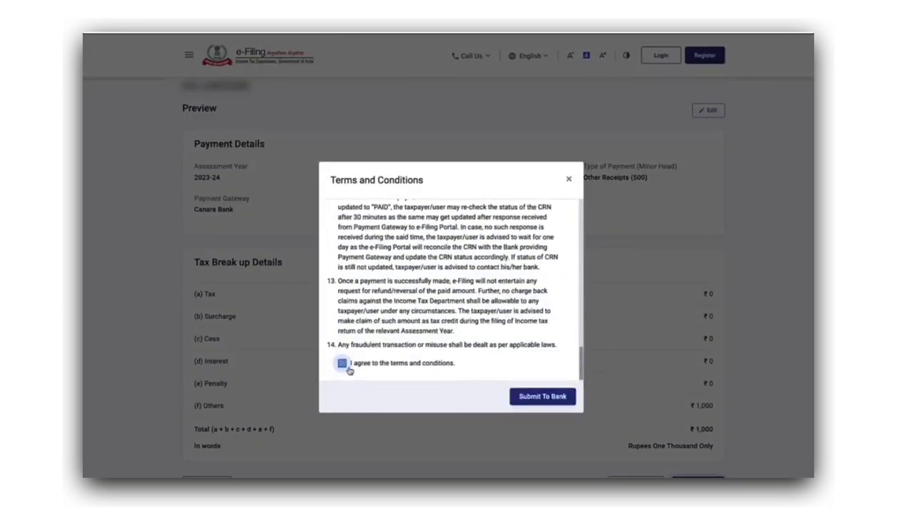
left_click(543, 397)
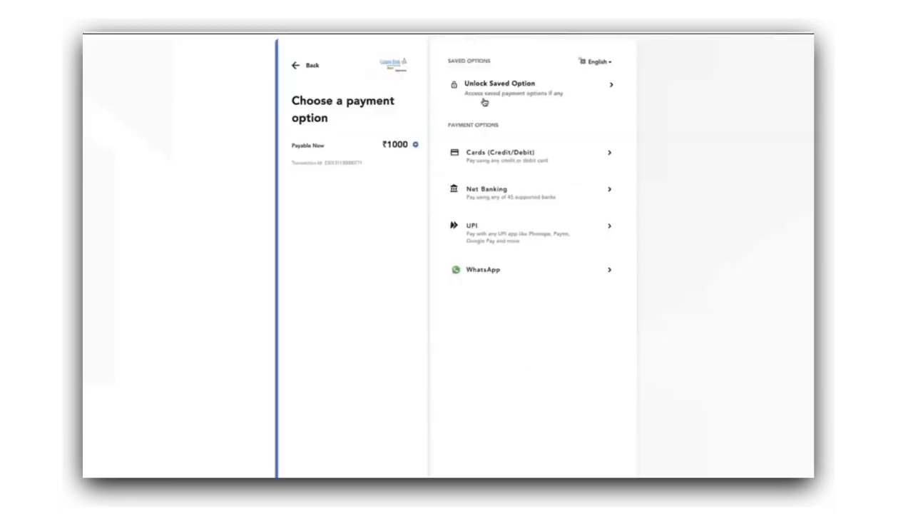
left_click(551, 160)
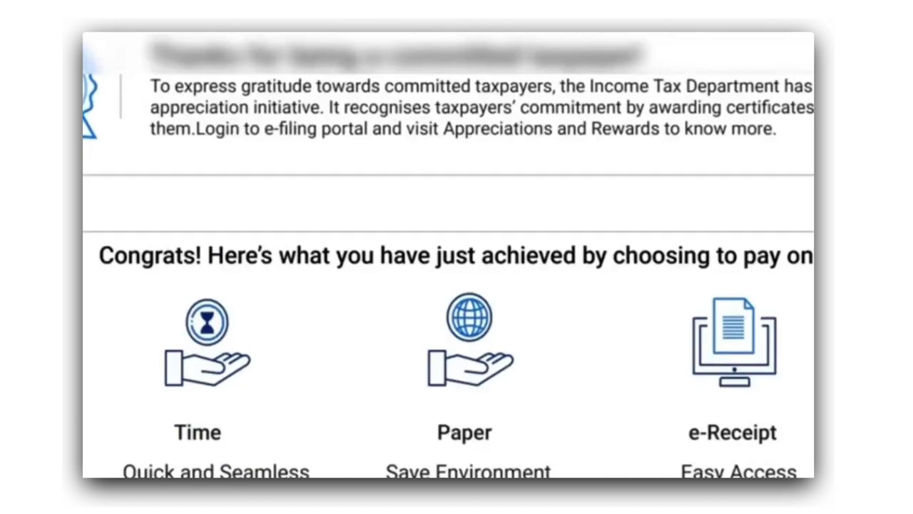
Read the portal's guide on entering the Link Aadhaar details and submitting the linking request, through Step (iii).
left_click_drag(184, 107, 371, 93)
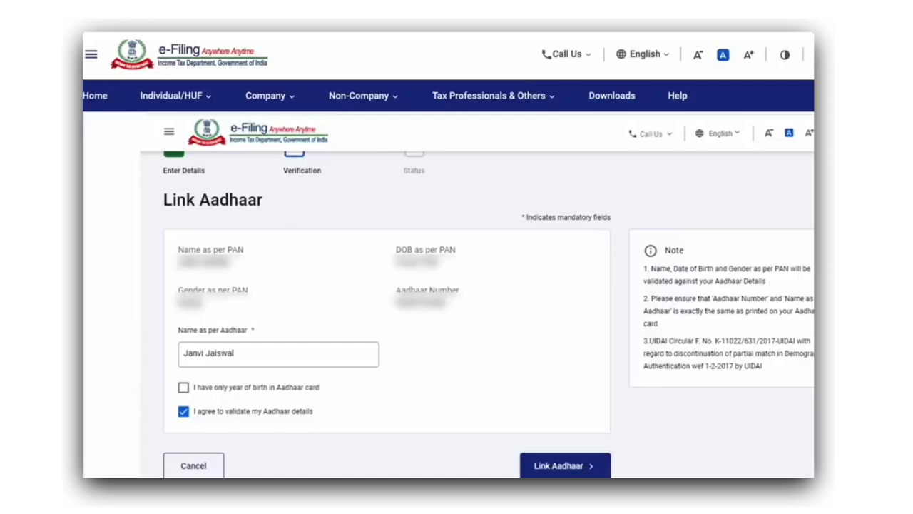
scroll(449, 285, "down", 1)
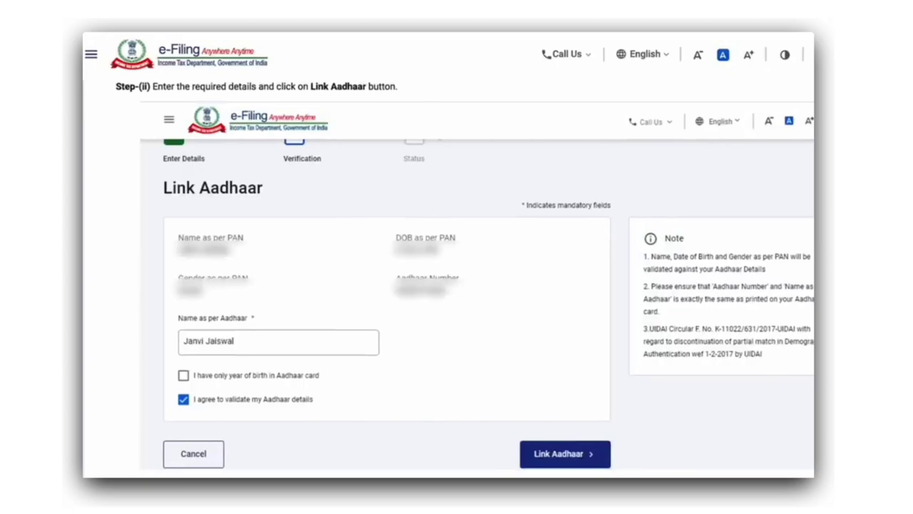
scroll(456, 286, "down", 5)
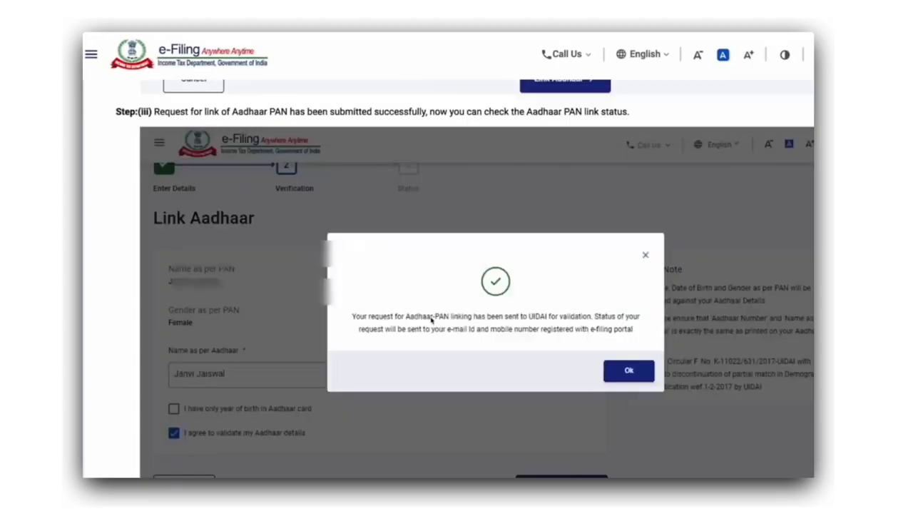